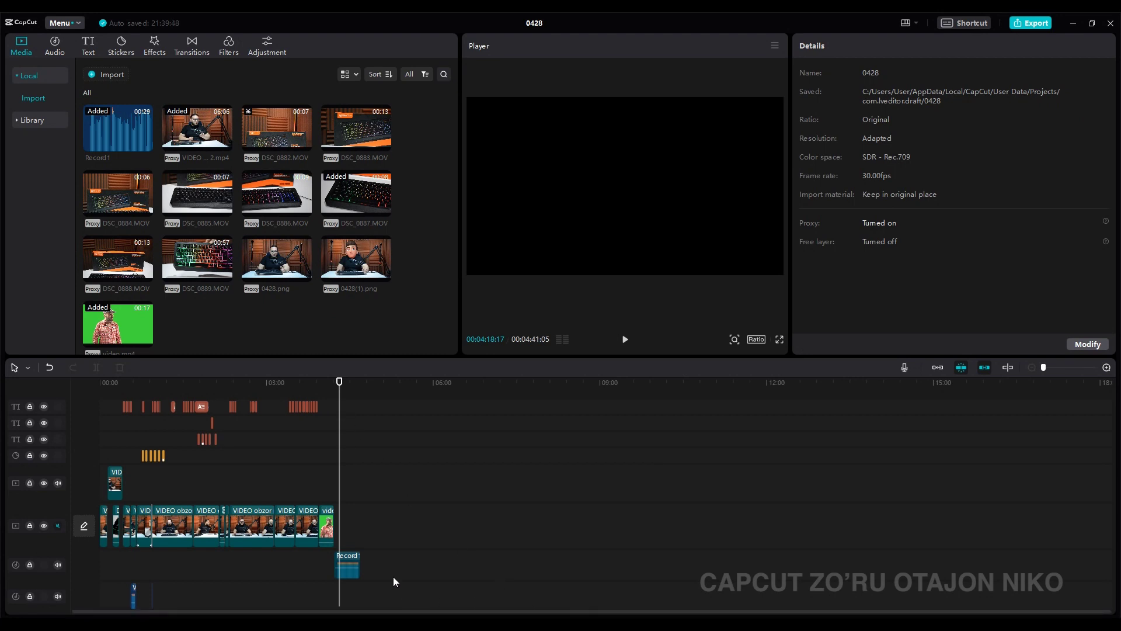
Step: Move the playhead to about 00:03:14 on the timeline and open the project's export settings
scroll(394, 578, "up", 3)
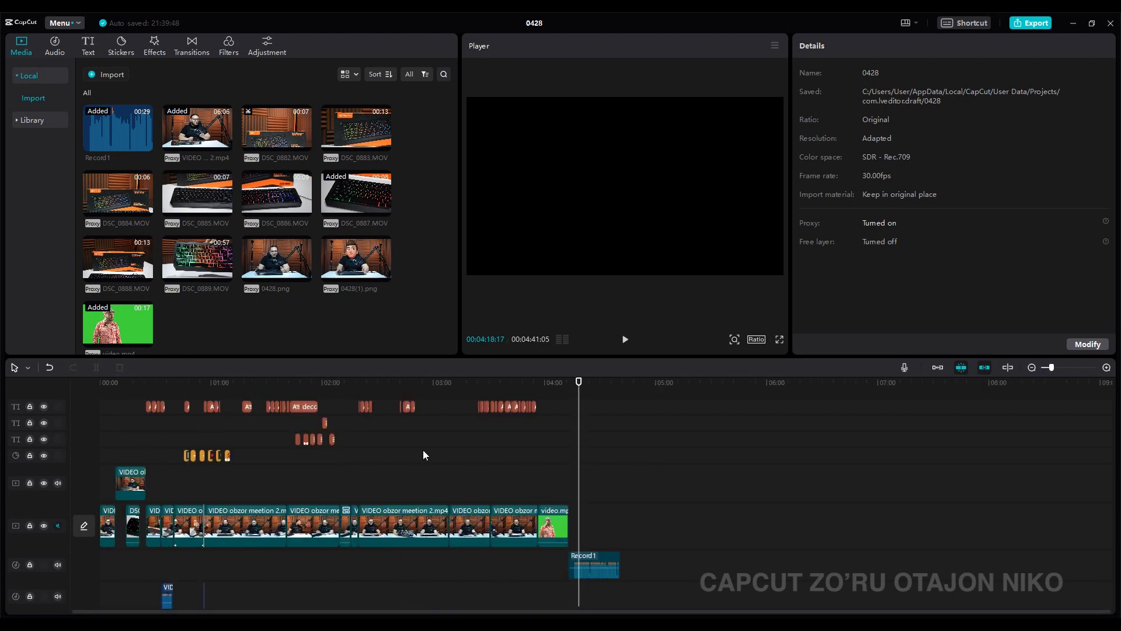
left_click(461, 386)
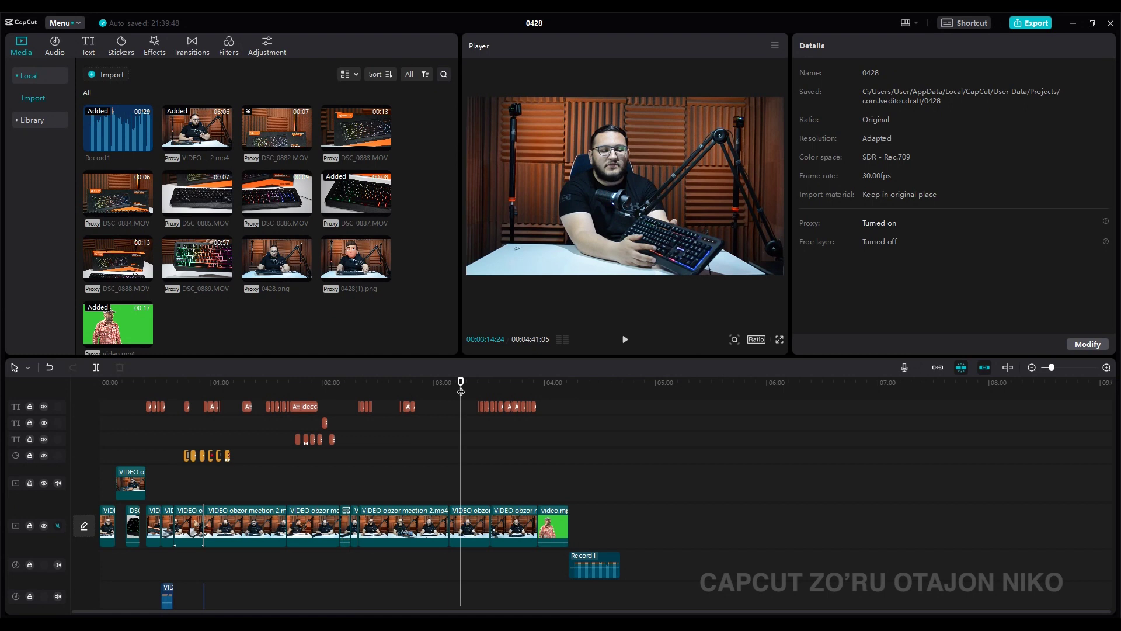
left_click(1029, 24)
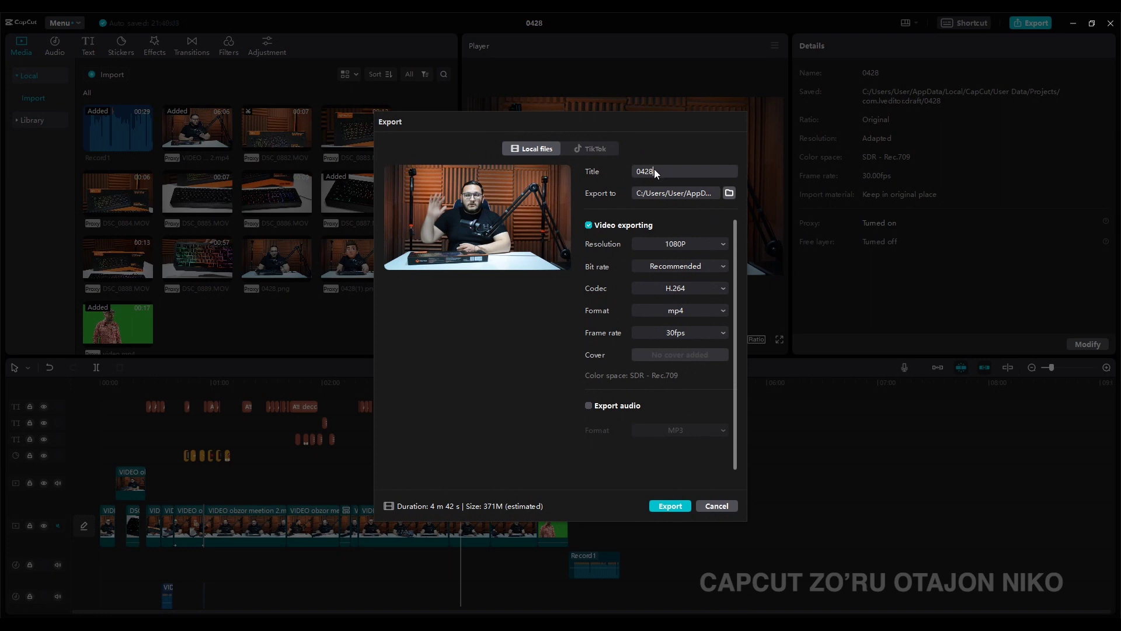
Step: Examine the resolution and bit rate choices in the export settings, leaving them at 1080P and Recommended
left_click(730, 193)
left_click(695, 245)
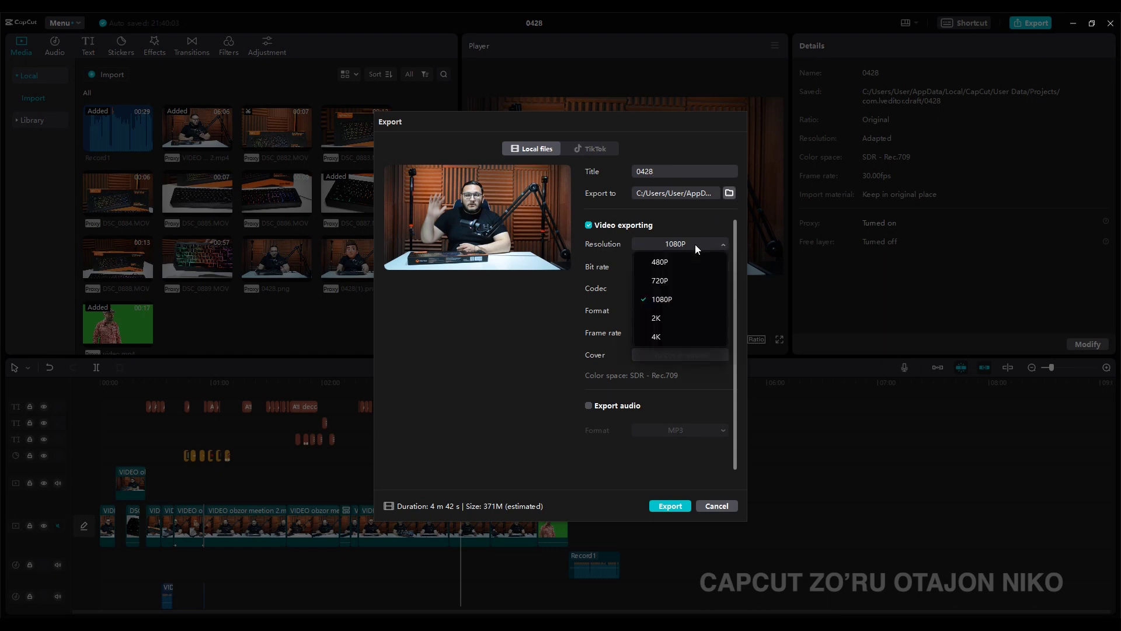
left_click(695, 244)
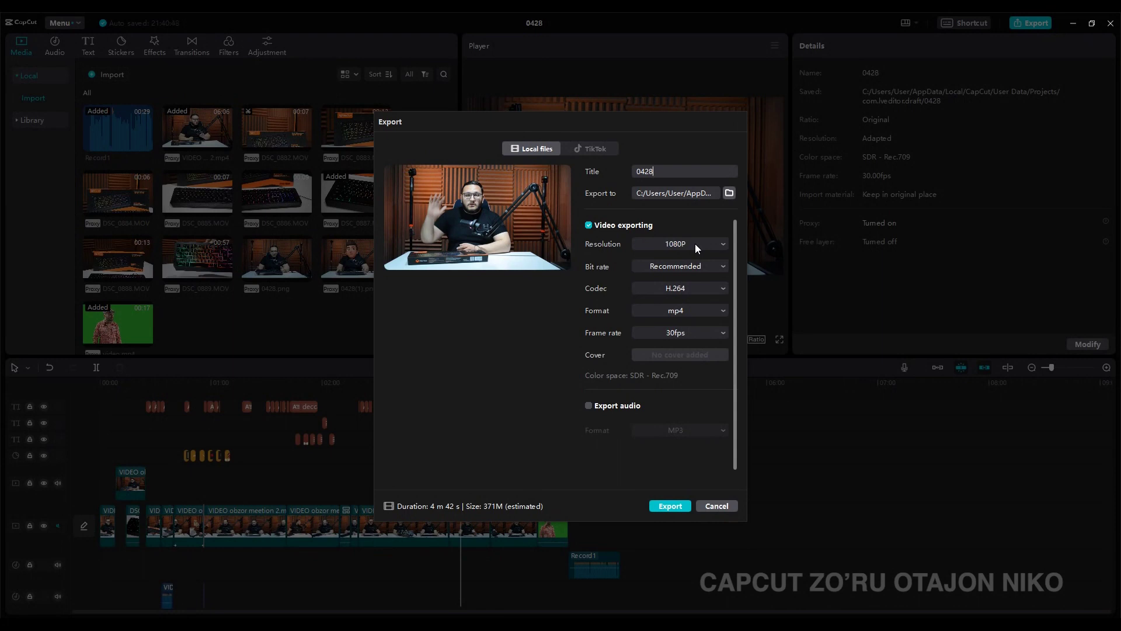
left_click(694, 244)
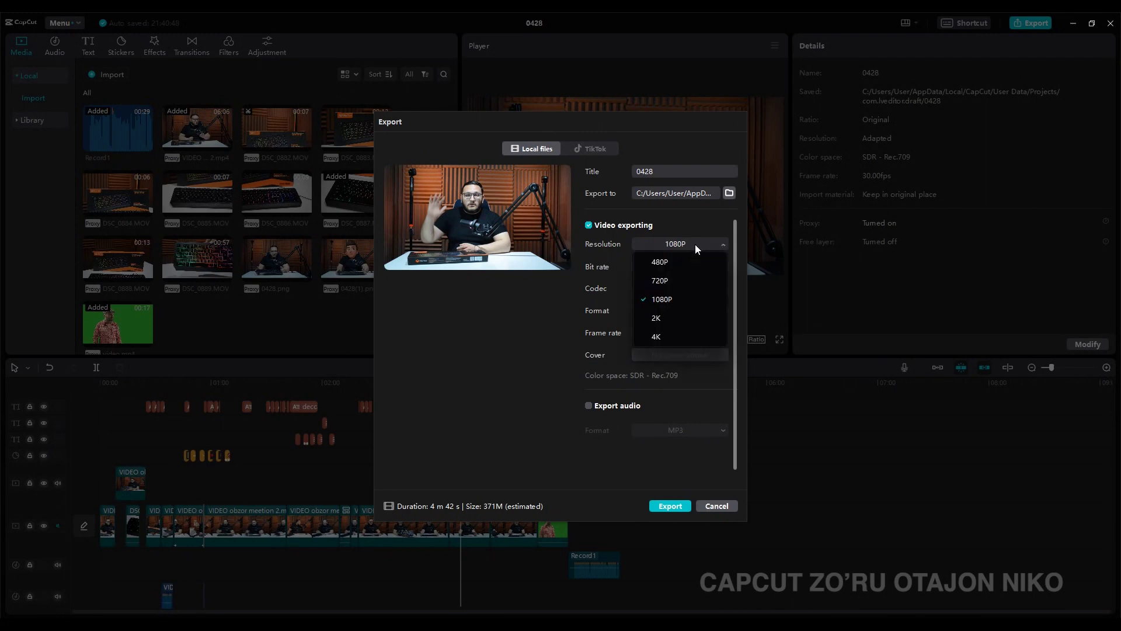
left_click(695, 244)
left_click(725, 265)
left_click(723, 266)
left_click(723, 266)
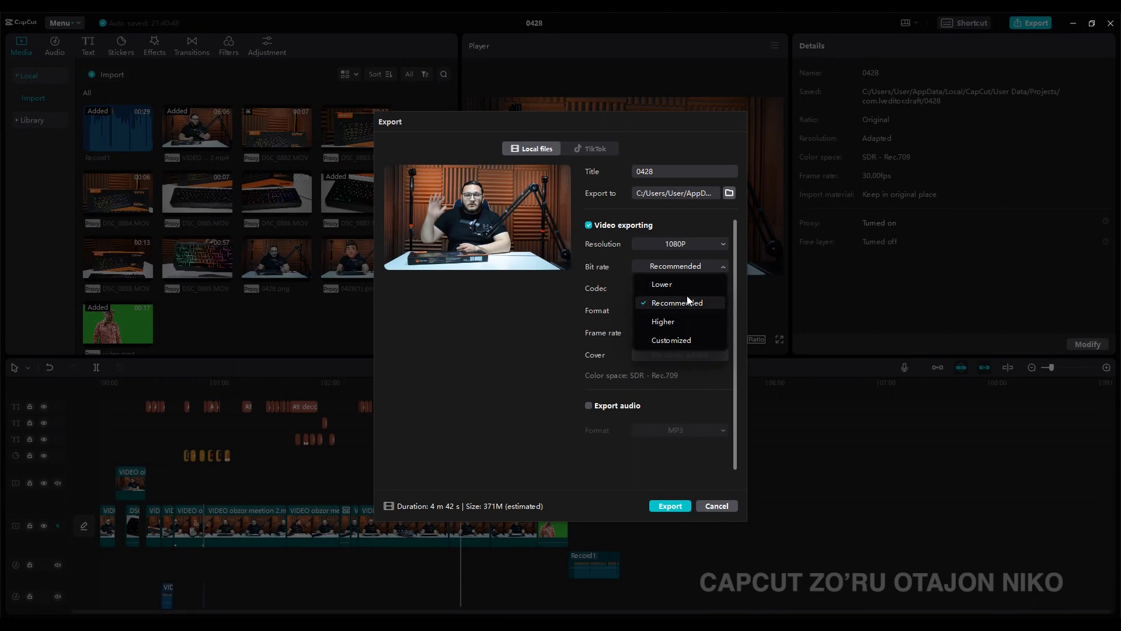
left_click(723, 267)
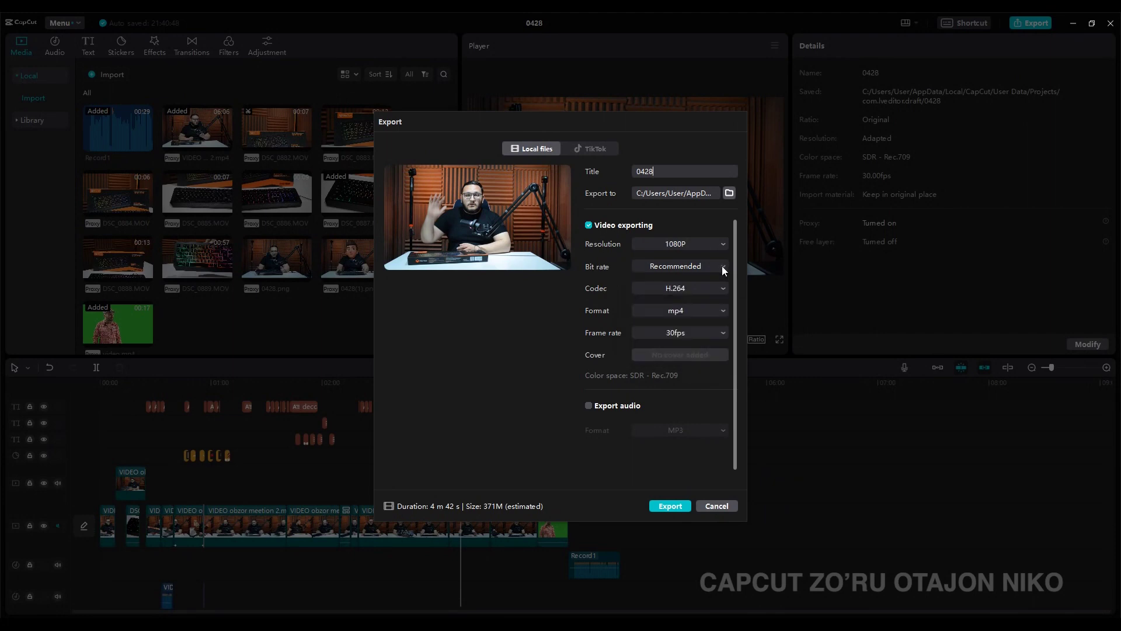
left_click(722, 266)
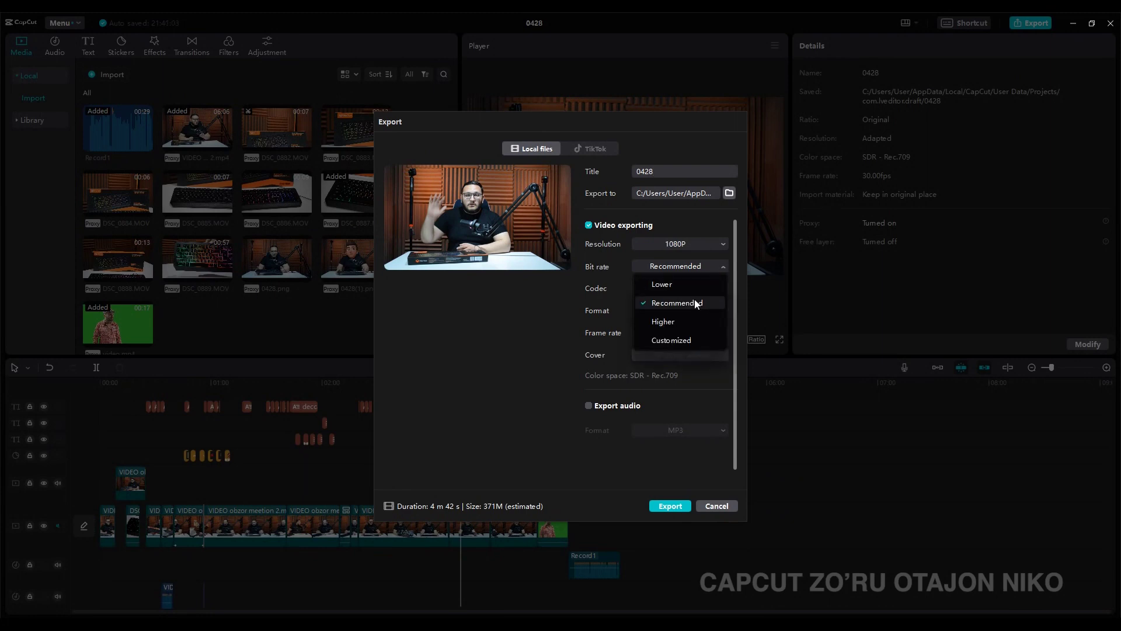
left_click(692, 287)
left_click(723, 266)
left_click(692, 302)
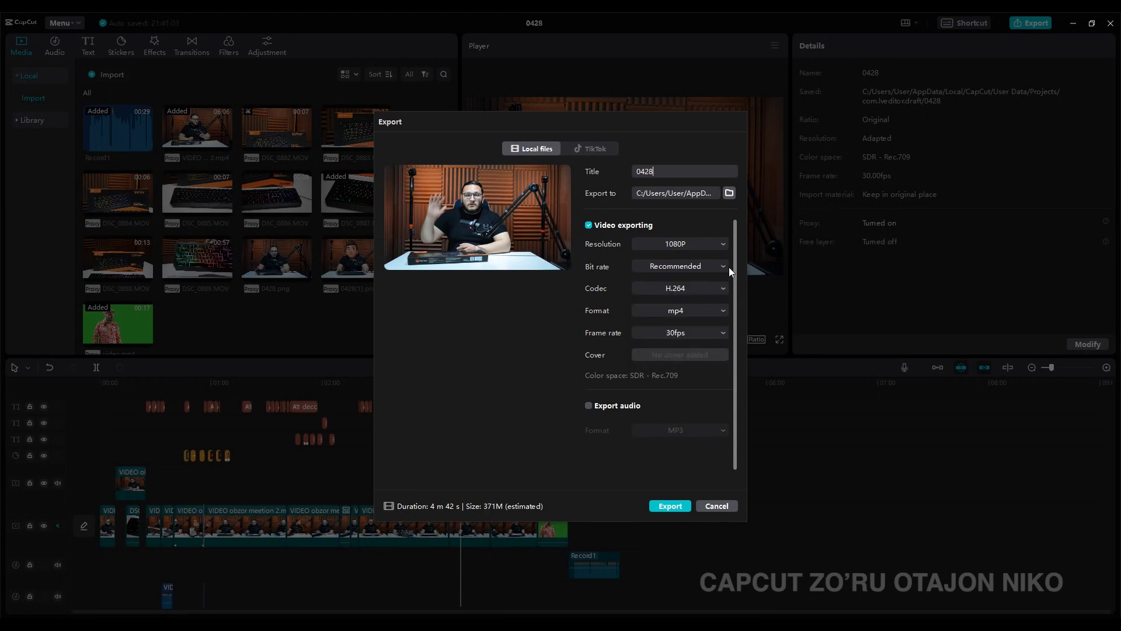
Step: Switch the export bit rate to Customized, using CBR (Static Bit Rate) at 10000 Kbps
left_click(723, 267)
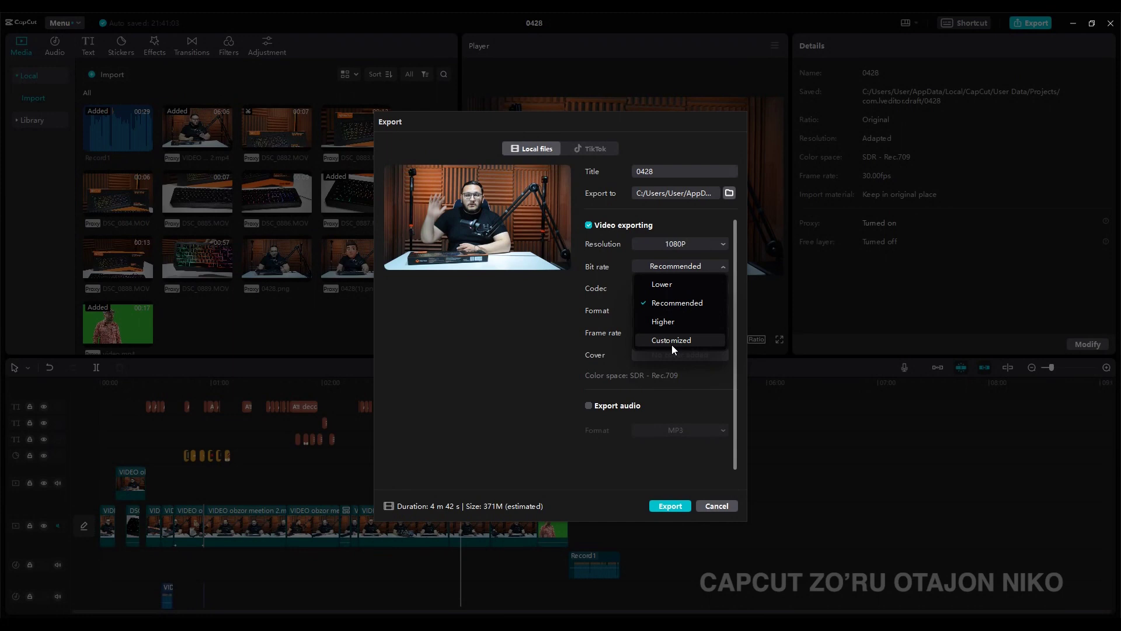
left_click(675, 341)
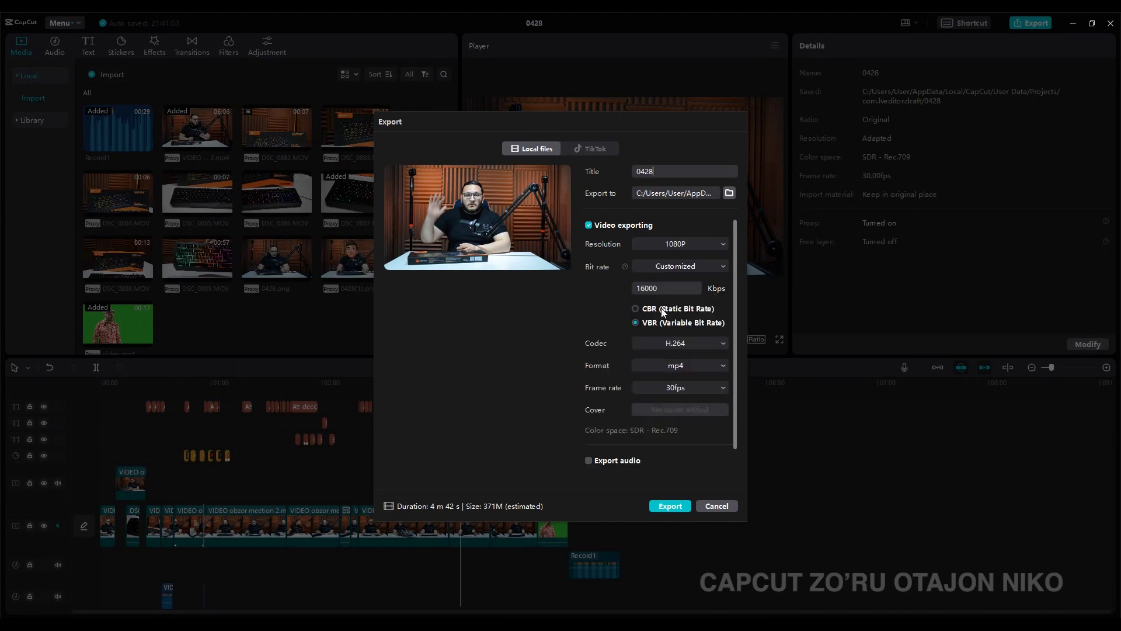
left_click(681, 266)
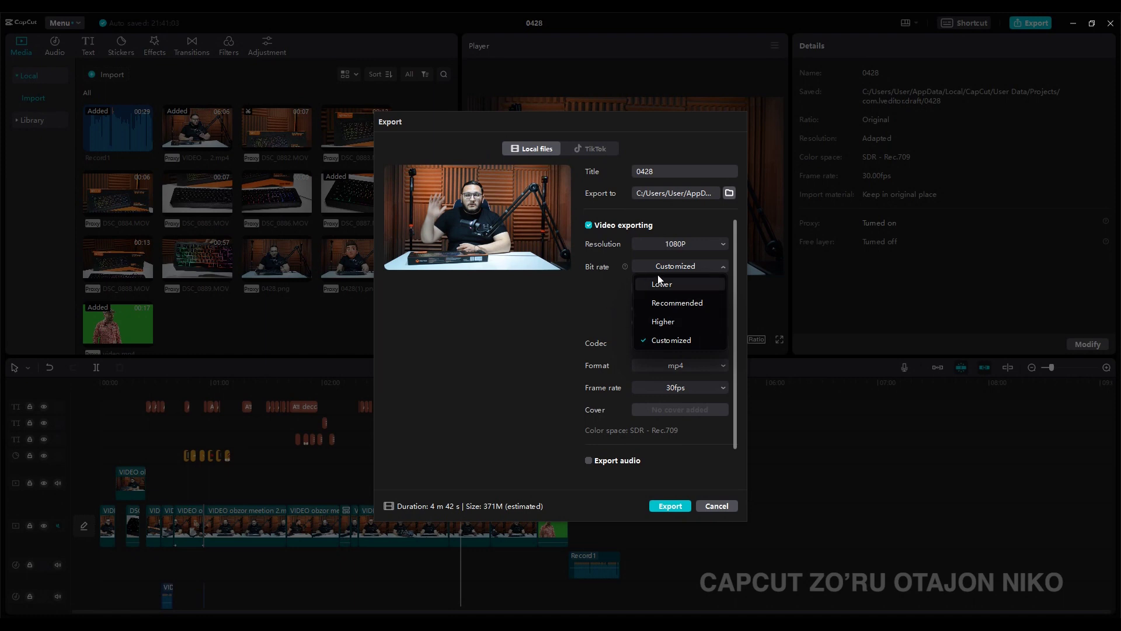
left_click(585, 320)
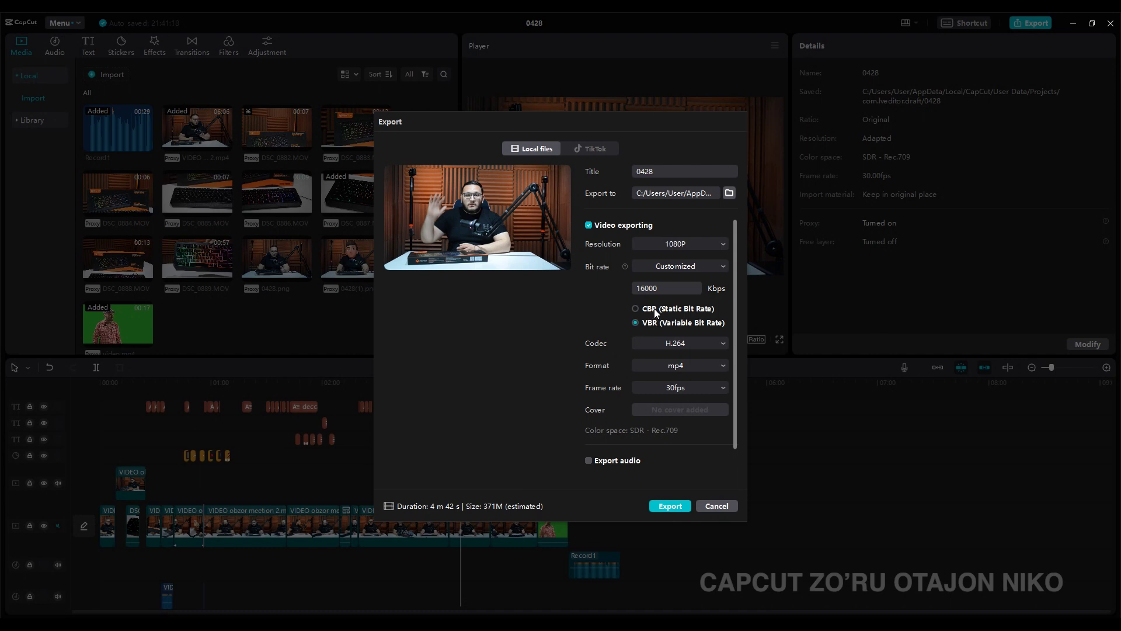
left_click(635, 309)
left_click(646, 310)
left_click(643, 288)
key("BackSpace")
type("0")
Step: Examine the resolution and codec choices for the video export, leaving 1080P and H.264 selected
left_click(680, 244)
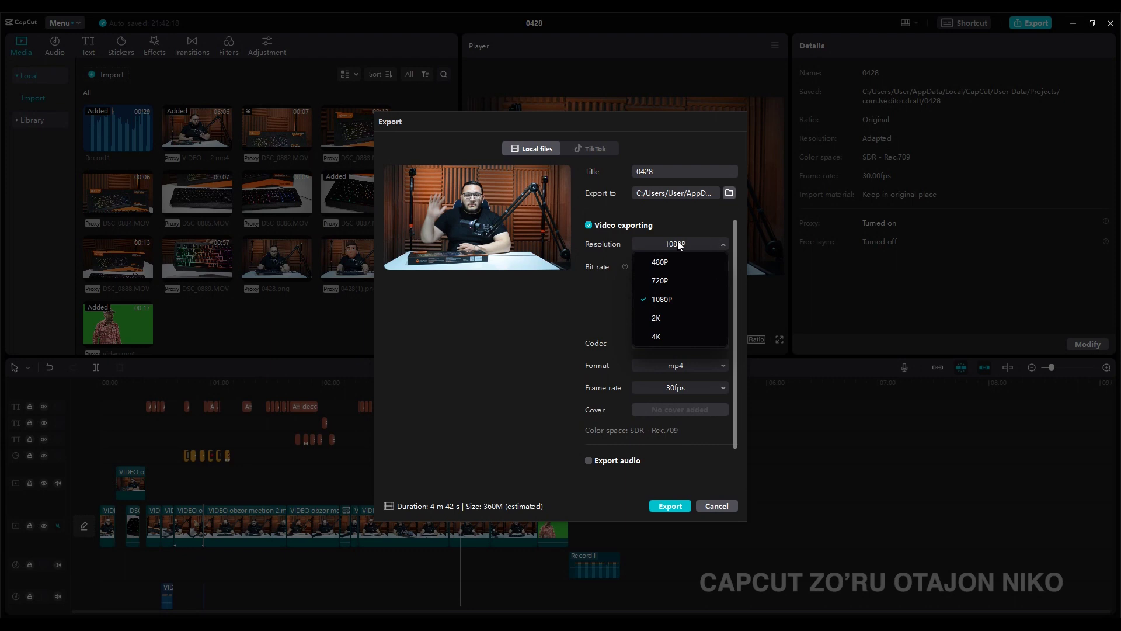
left_click(677, 241)
left_click(678, 242)
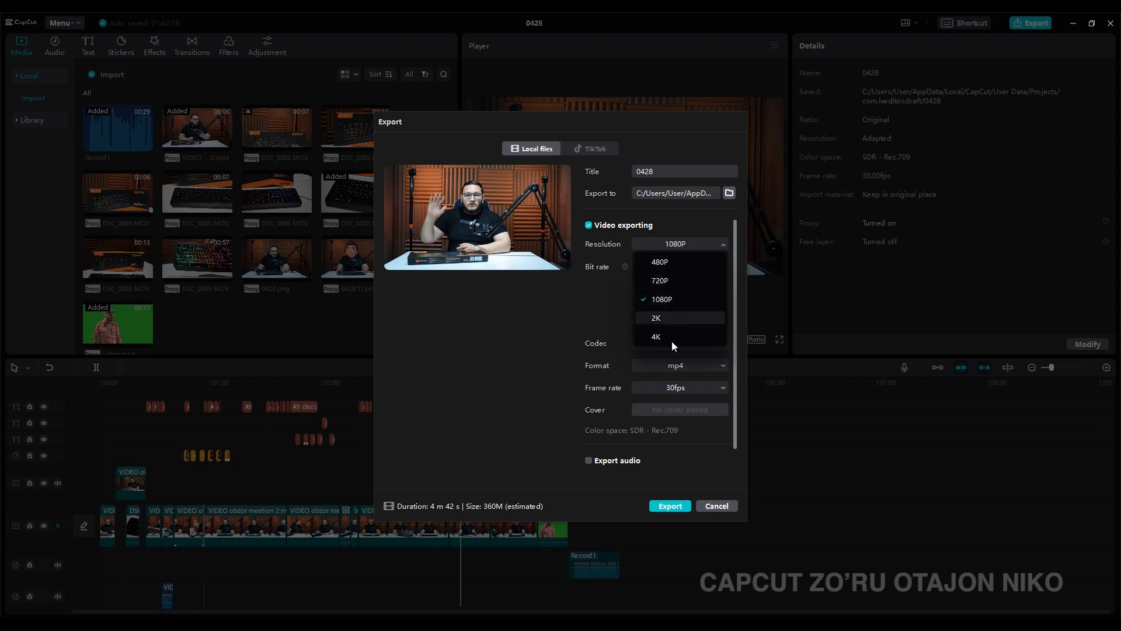
left_click(678, 242)
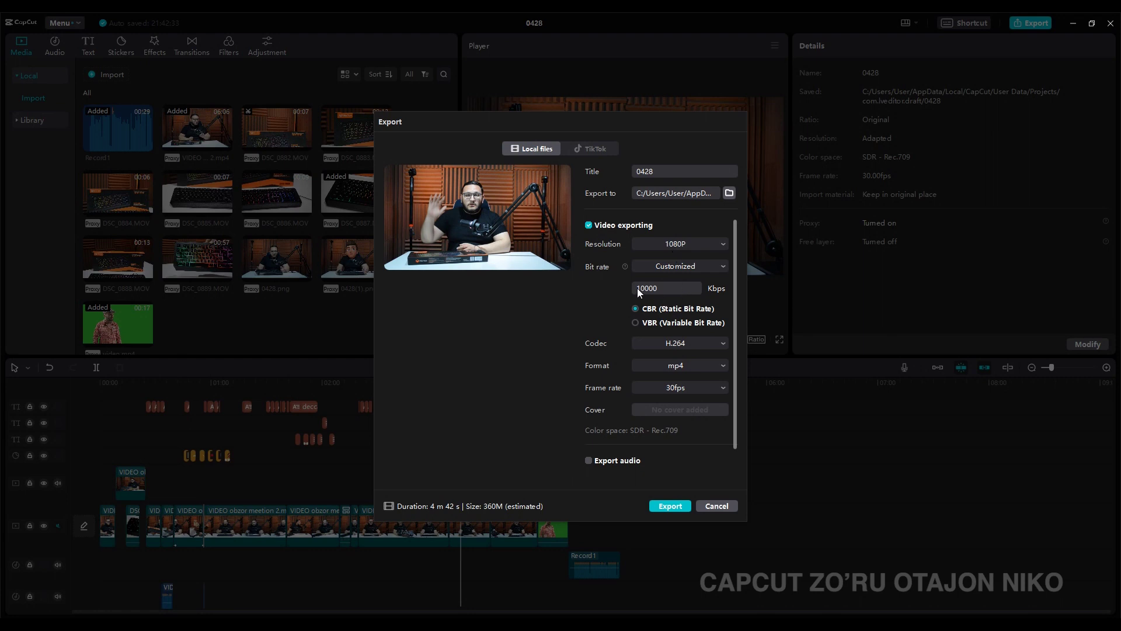
left_click(675, 246)
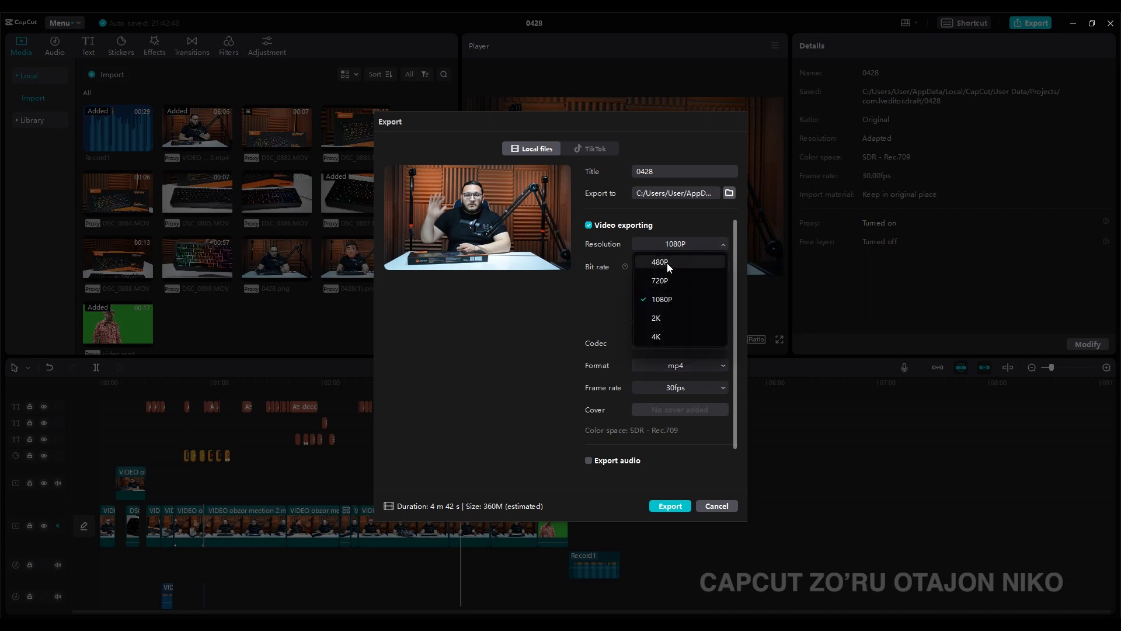
left_click(666, 248)
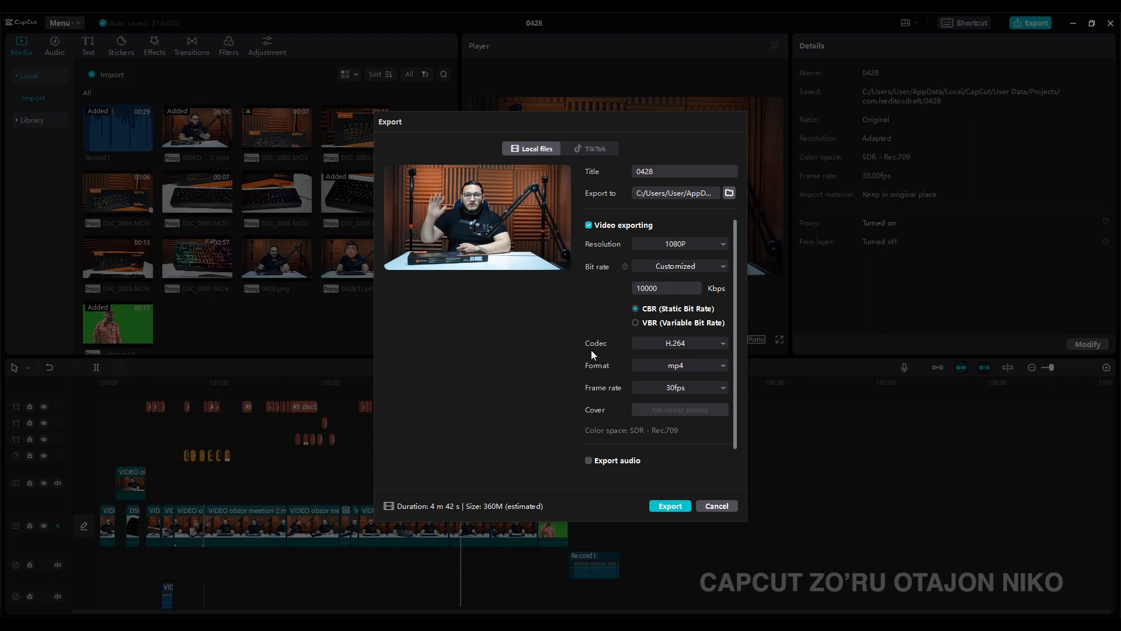
left_click(676, 346)
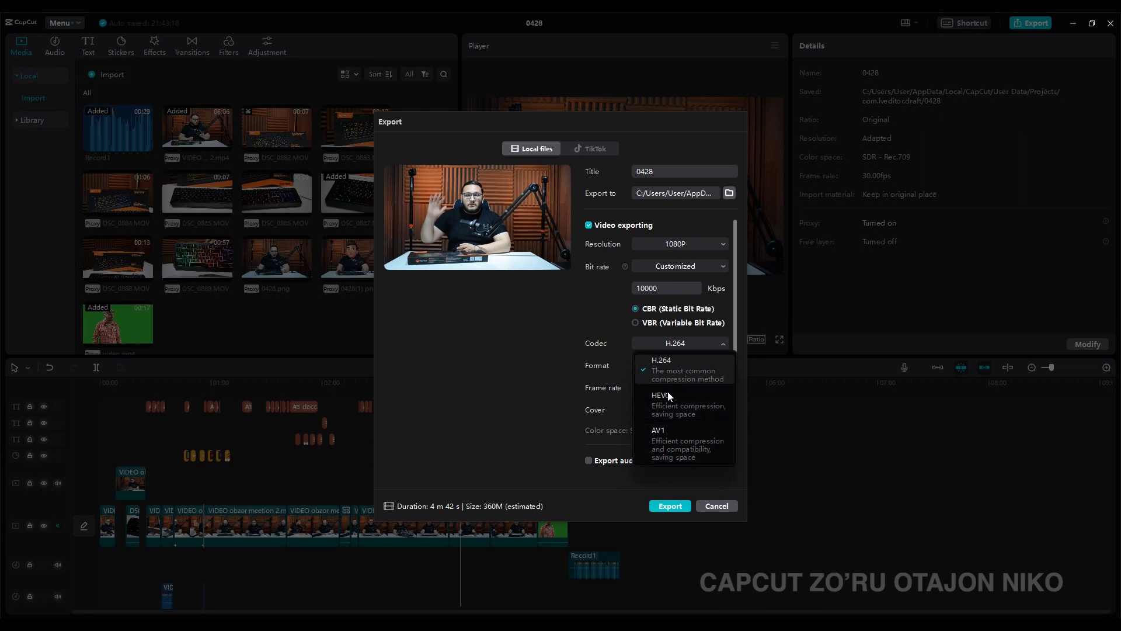
left_click(690, 340)
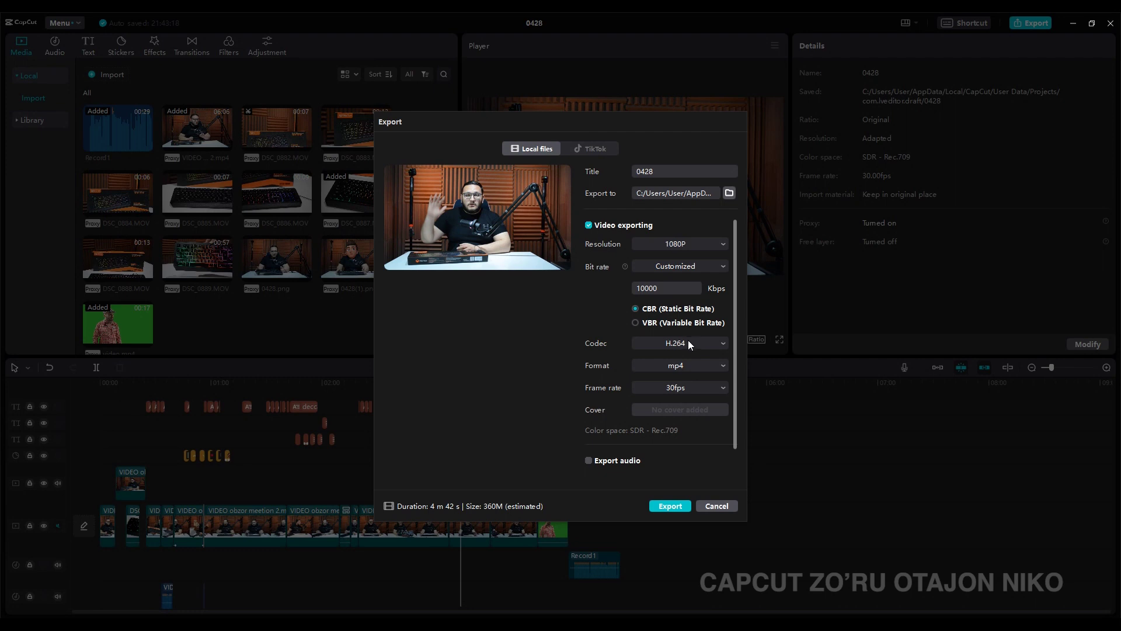
Step: Keep the mp4 video format and set the export frame rate to 25fps
left_click(687, 366)
left_click(688, 366)
left_click(694, 391)
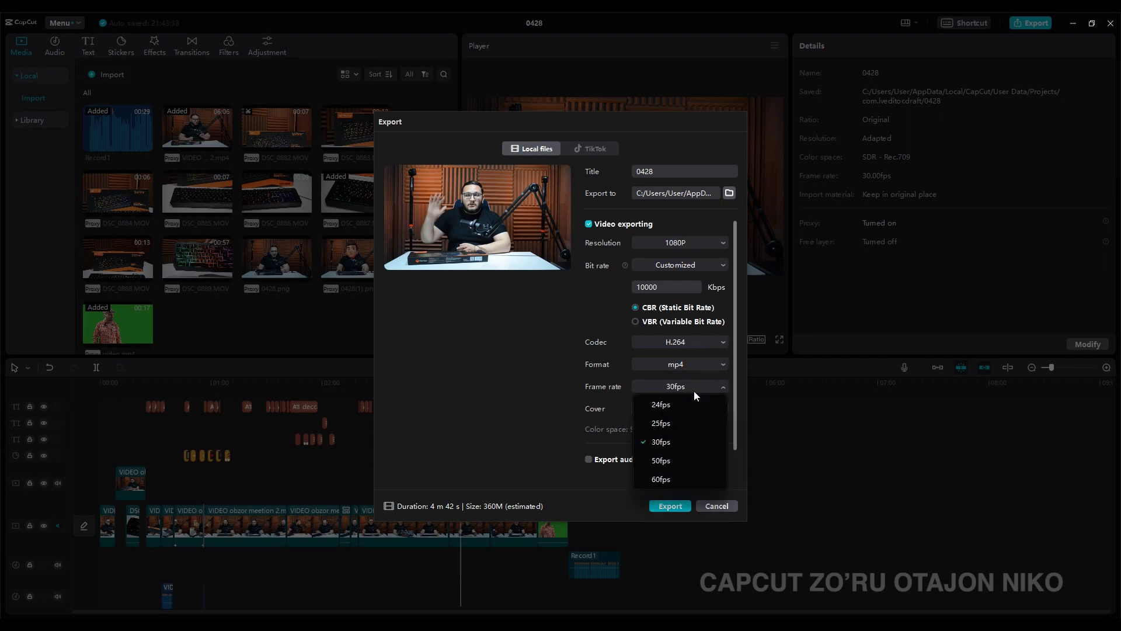
left_click(682, 423)
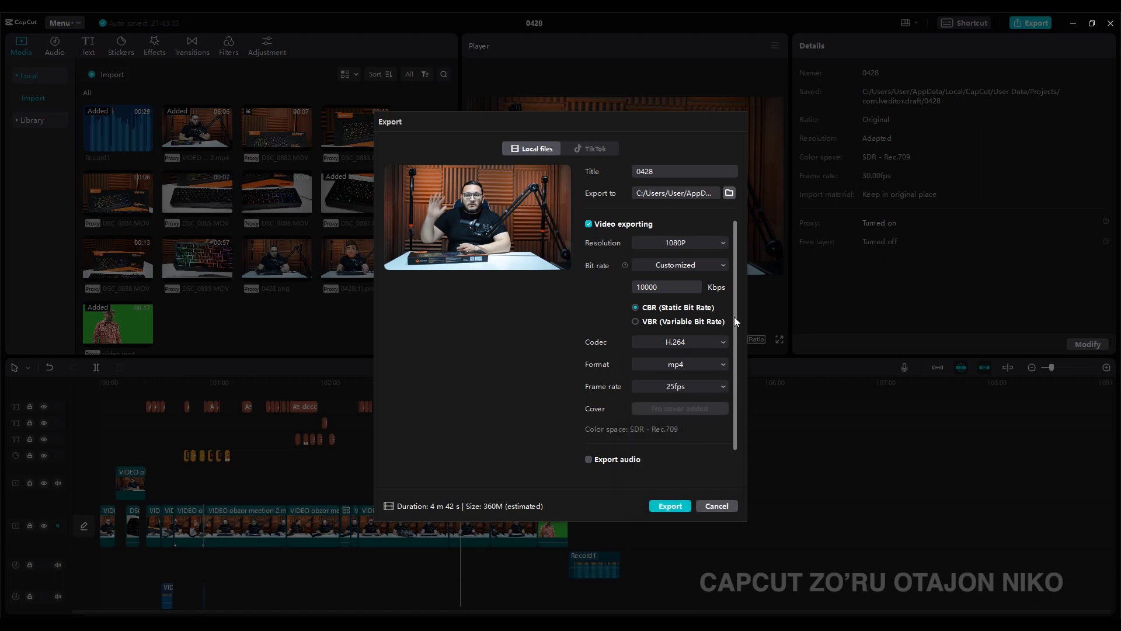
Step: Enable audio export and set the audio format to AAC
left_click_drag(734, 316, 734, 334)
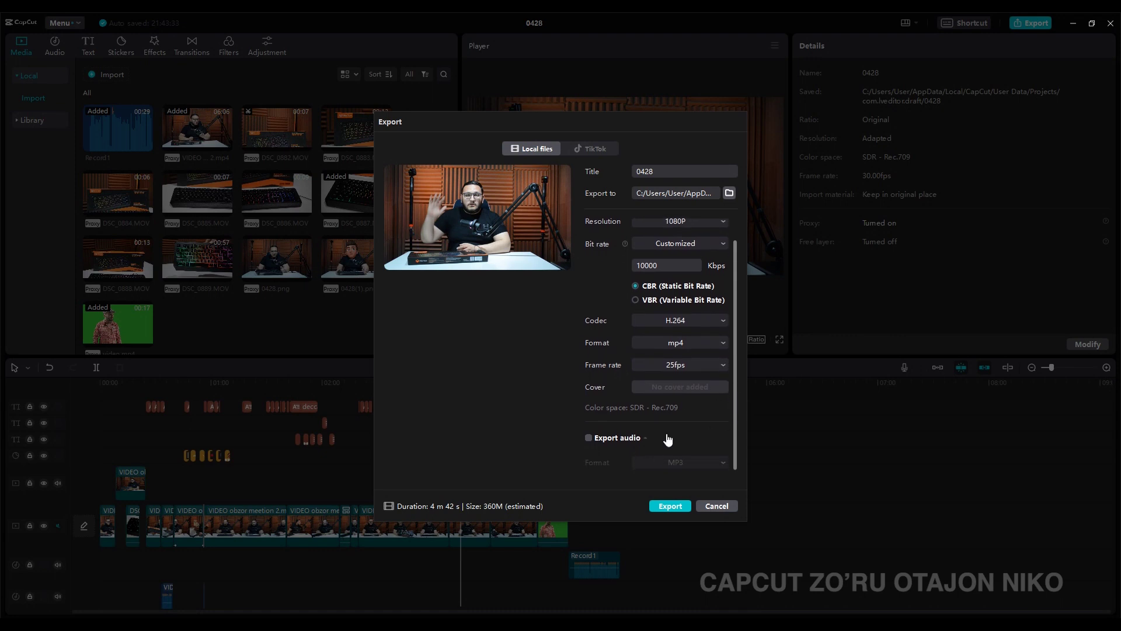
scroll(632, 439, "up", 1)
left_click(591, 461)
left_click_drag(733, 370, 734, 405)
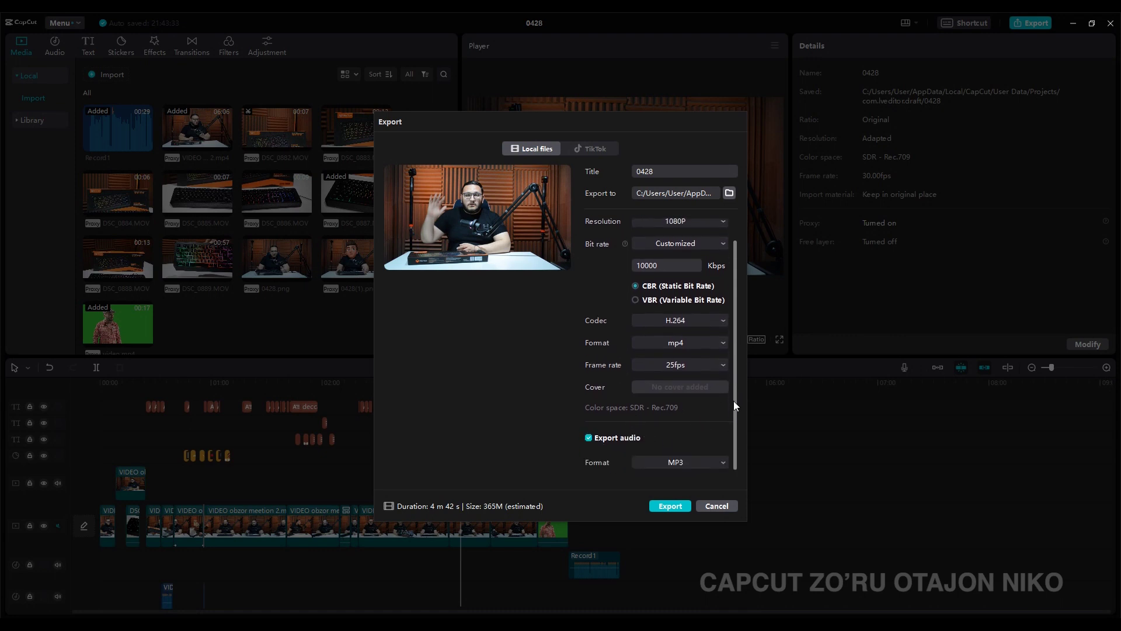
left_click(680, 462)
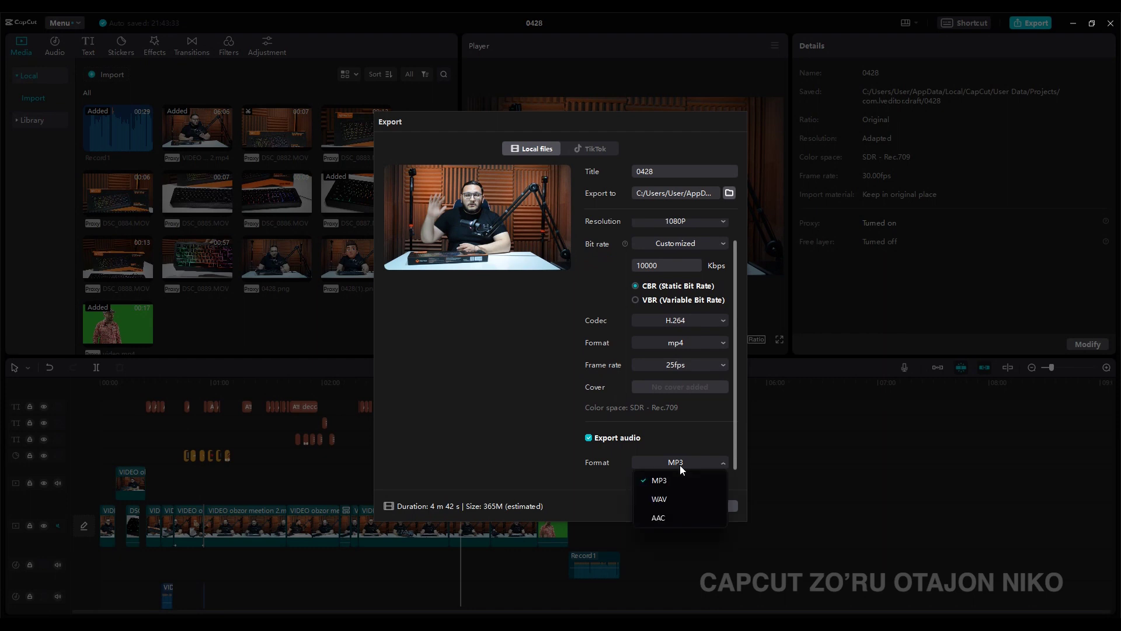
left_click(610, 500)
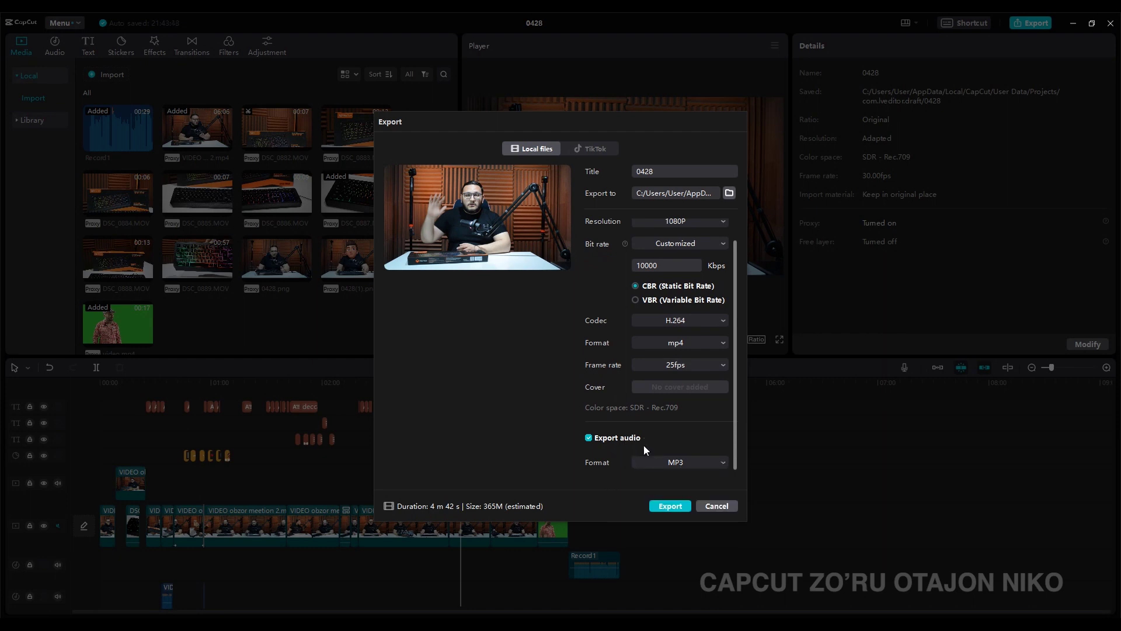
left_click(676, 465)
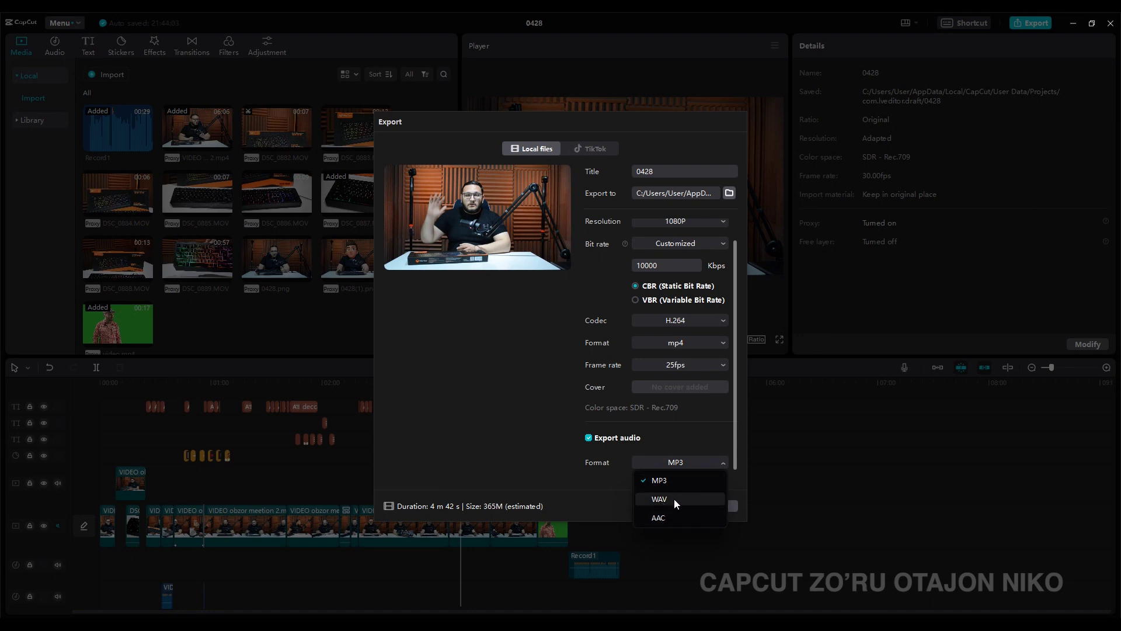
left_click(602, 488)
left_click(683, 462)
left_click(682, 519)
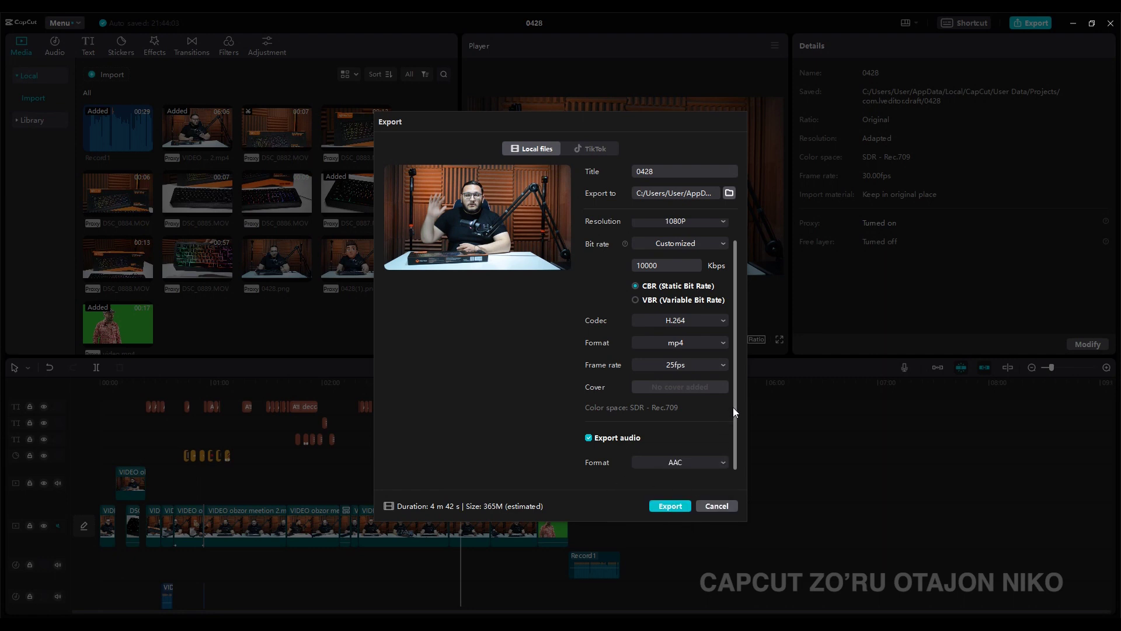
Step: Check the TikTok export options, and return to the local file export settings
scroll(737, 412, "up", 1)
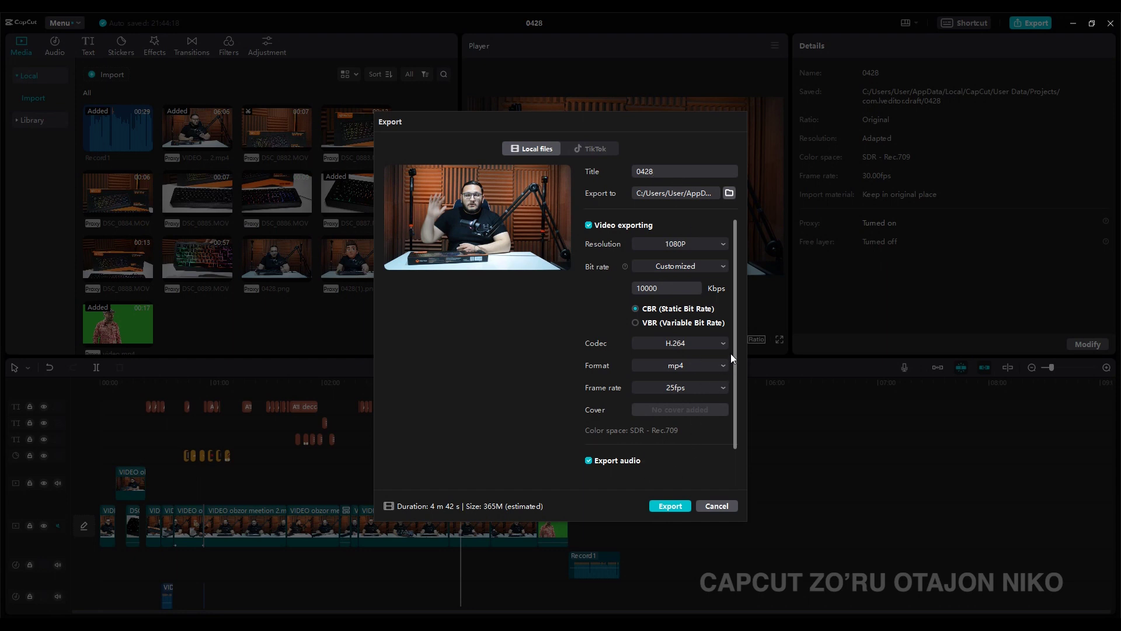
scroll(737, 341, "down", 1)
left_click(594, 151)
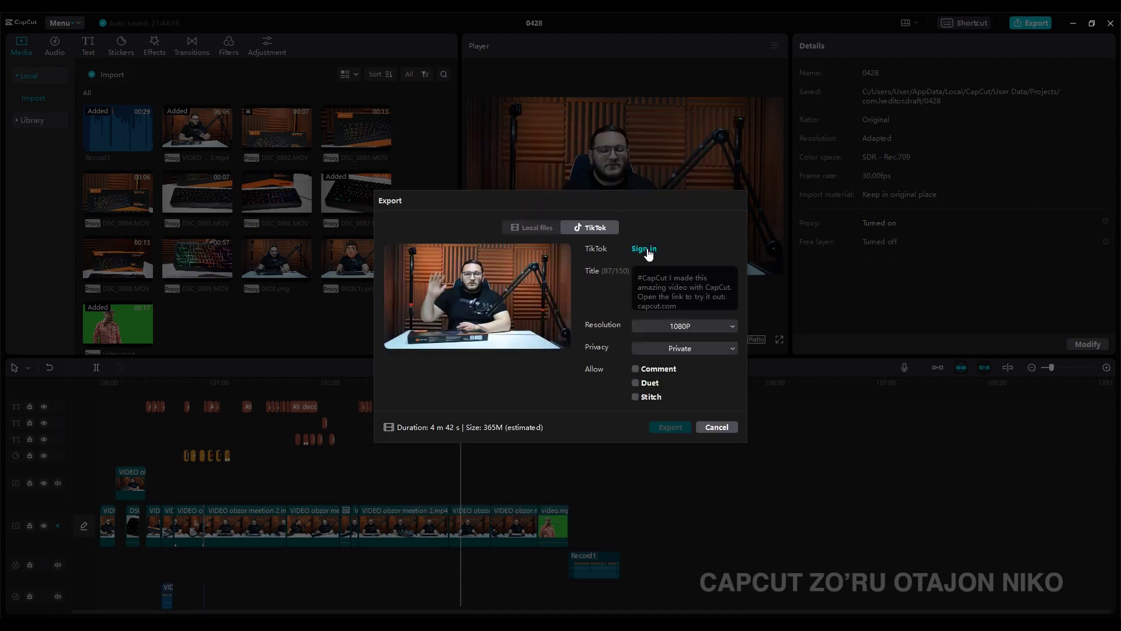
left_click(520, 227)
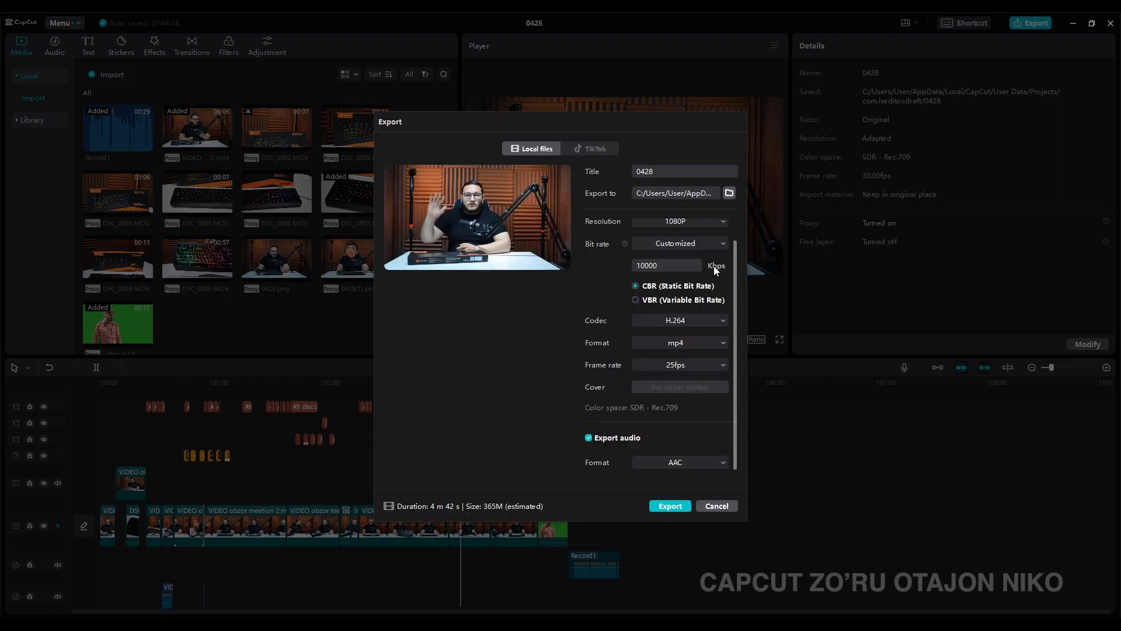